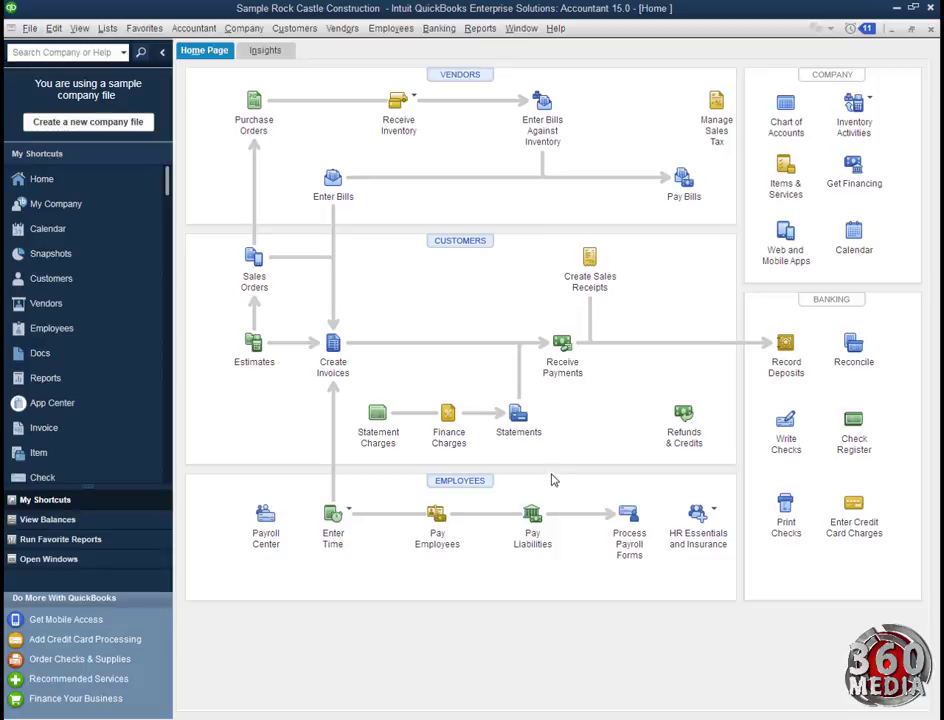
# Create a new invoice for the customer MSI
pyautogui.click(336, 346)
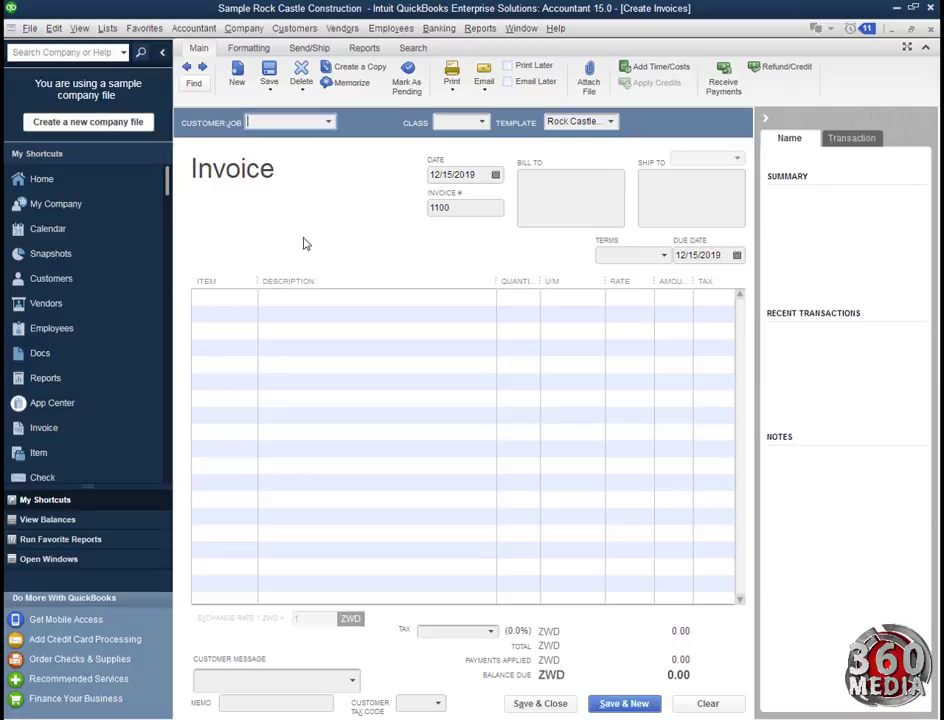
pyautogui.click(329, 124)
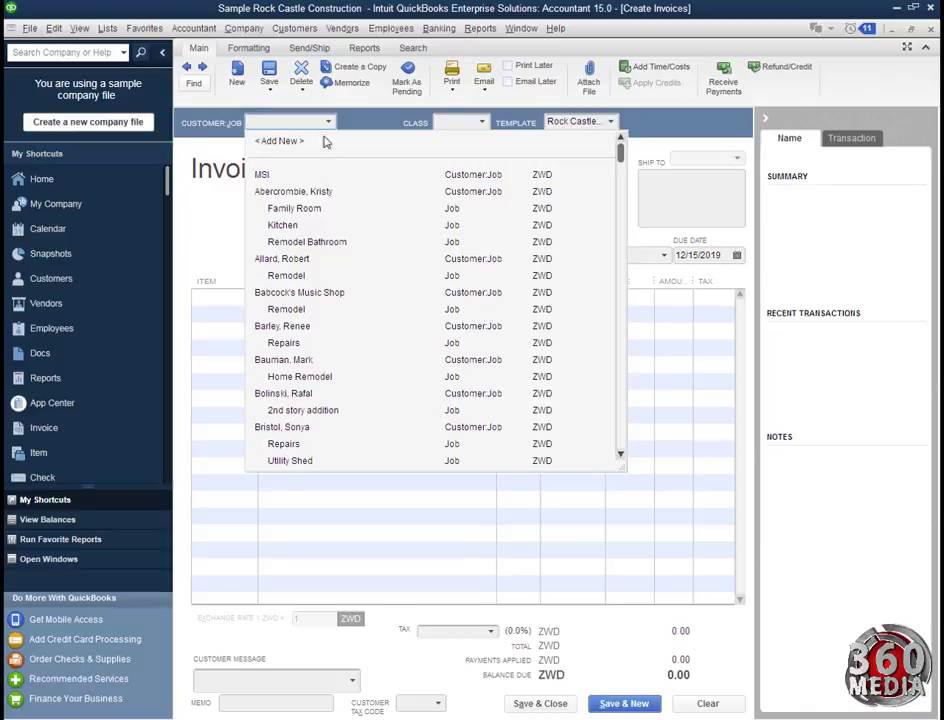
pyautogui.click(296, 177)
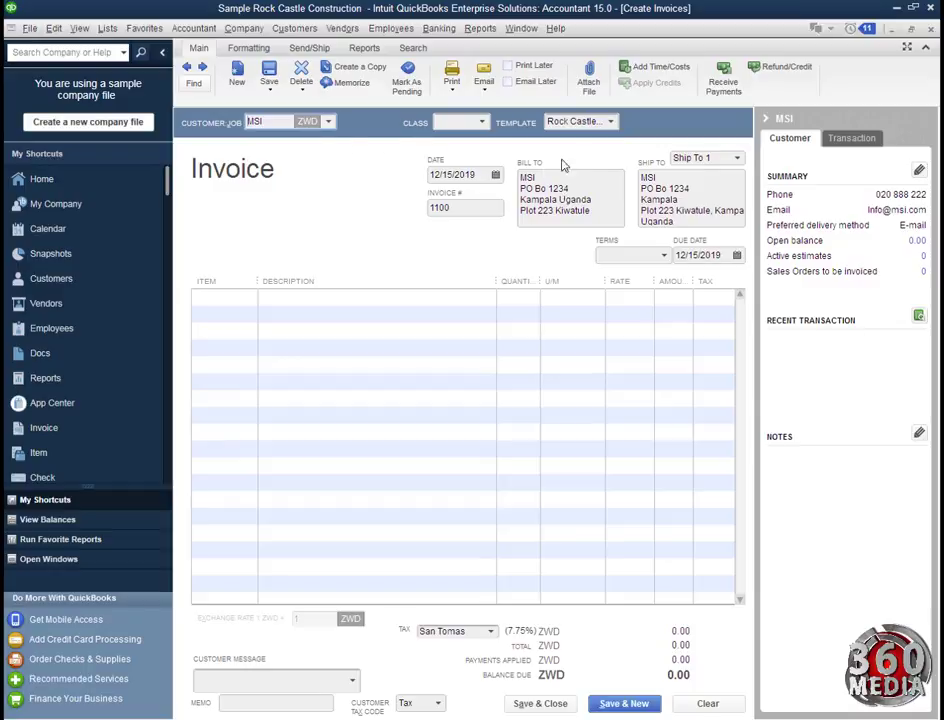
# Apply the Intuit Product Invoice template to the invoice
pyautogui.click(610, 122)
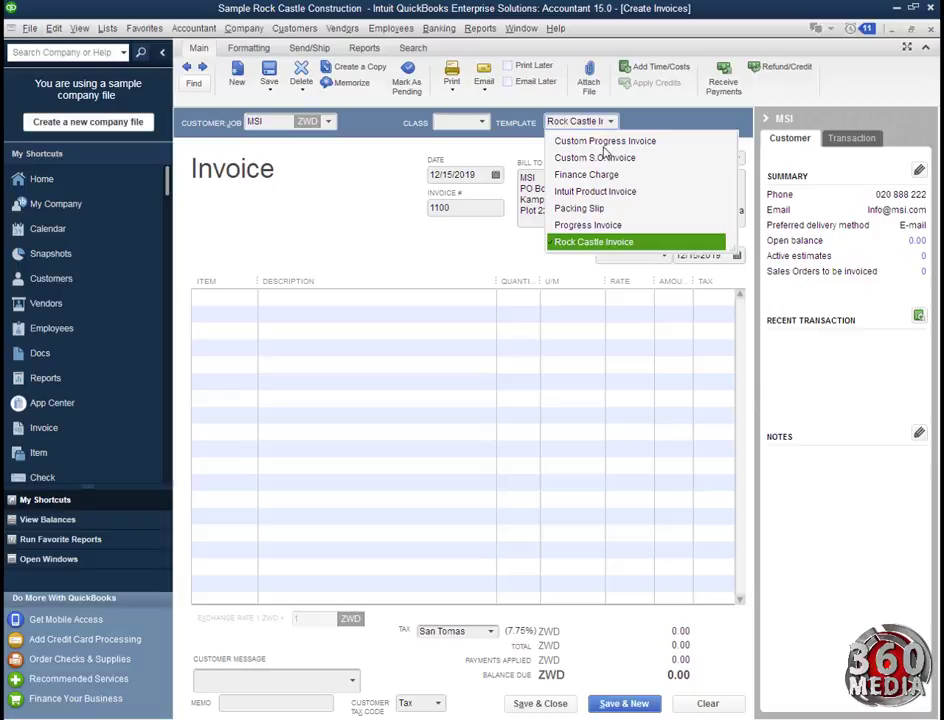
pyautogui.click(250, 286)
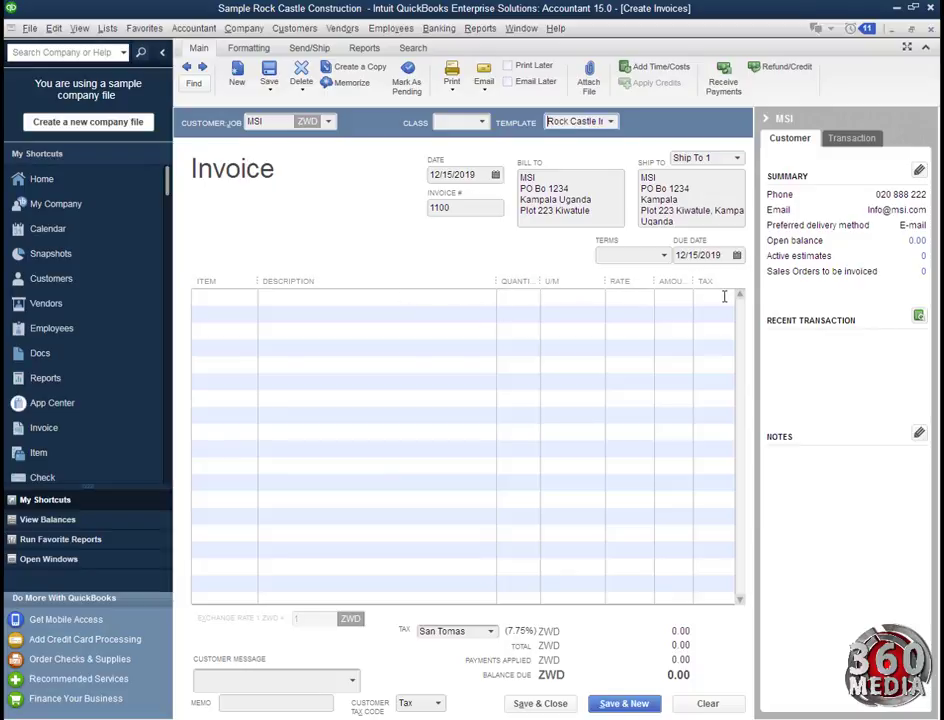
pyautogui.click(603, 121)
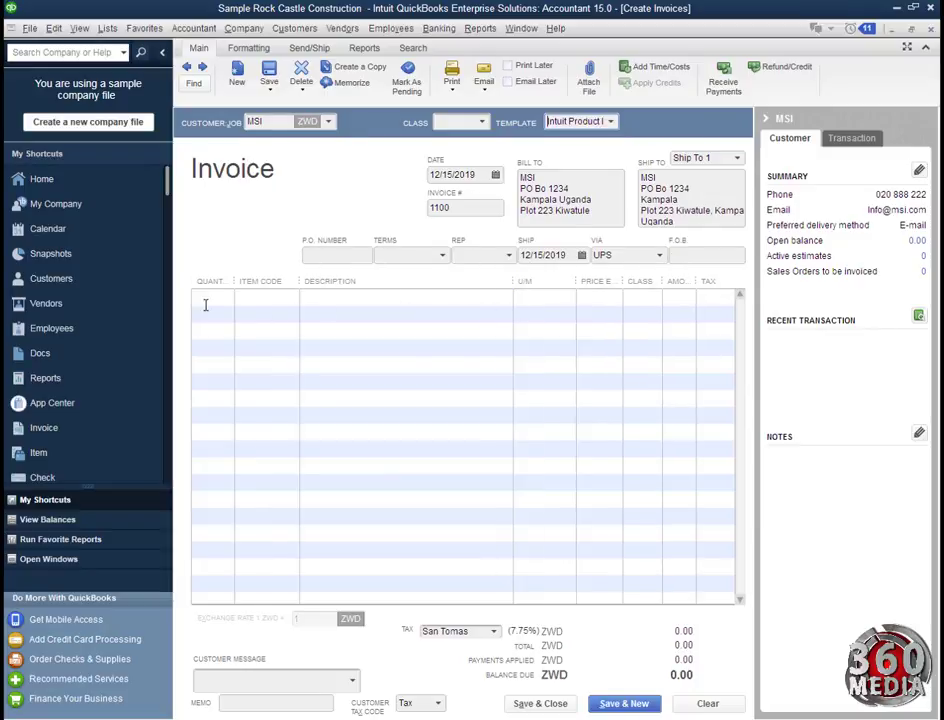
# Try the Custom S.O. Invoice template, and return the form to Intuit Product Invoice
pyautogui.click(610, 122)
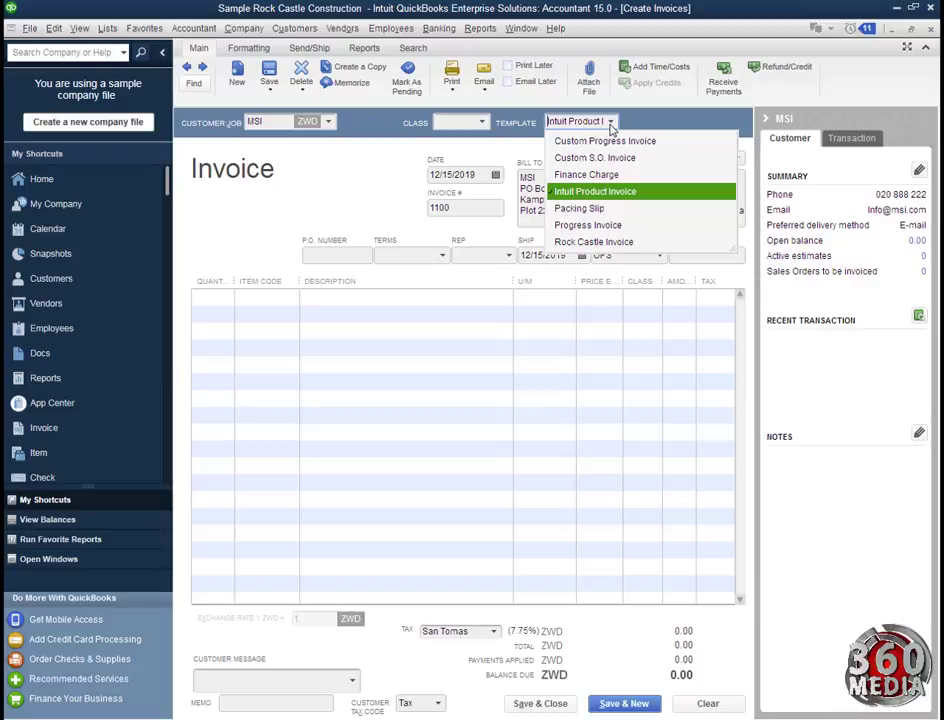
pyautogui.click(598, 158)
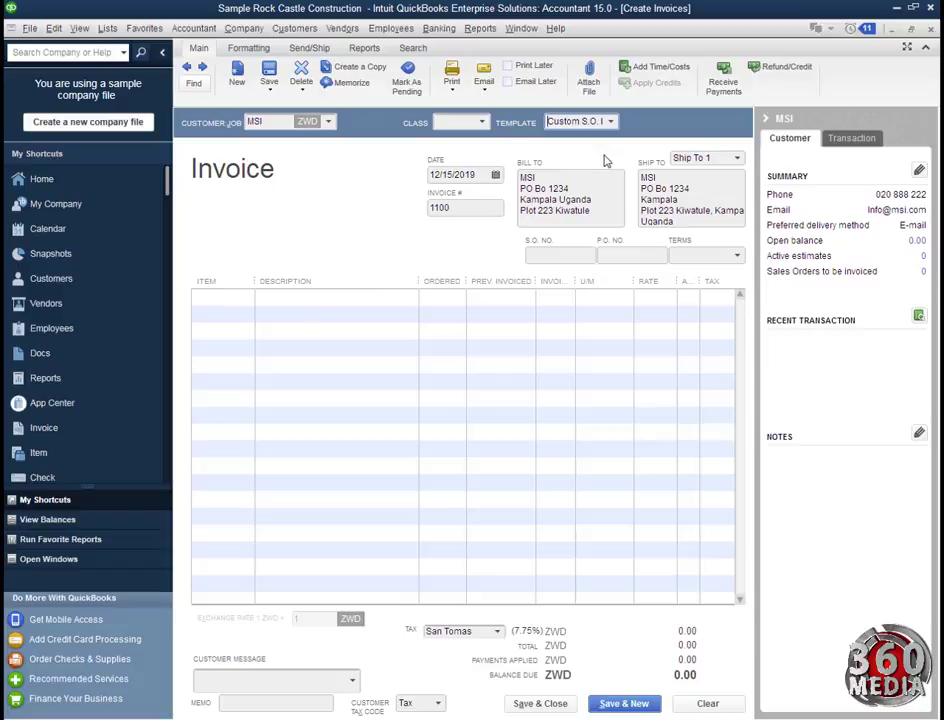
pyautogui.click(611, 122)
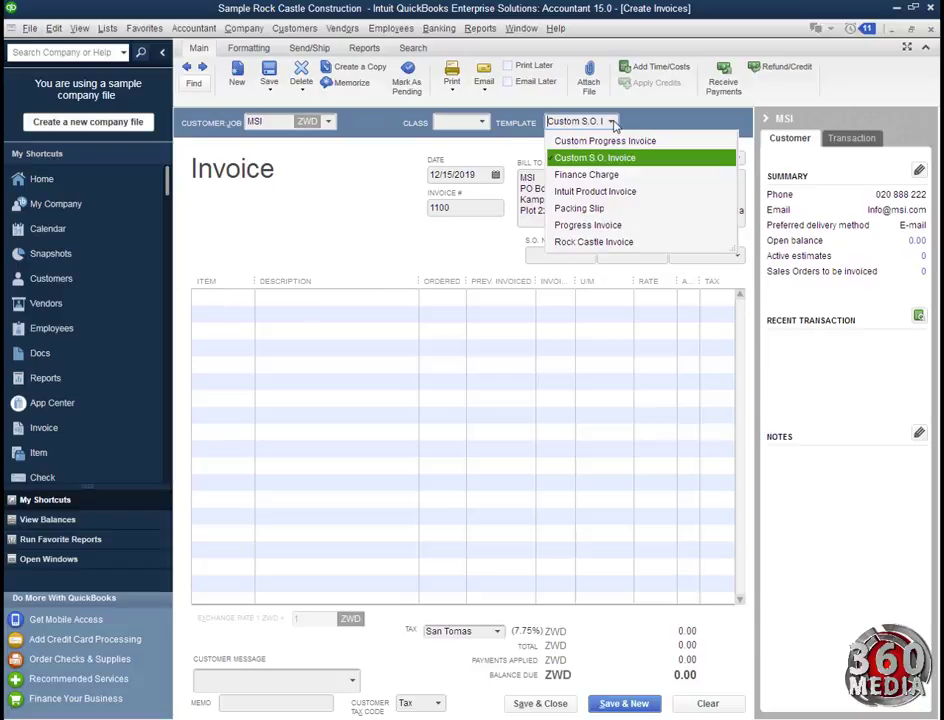
pyautogui.click(615, 192)
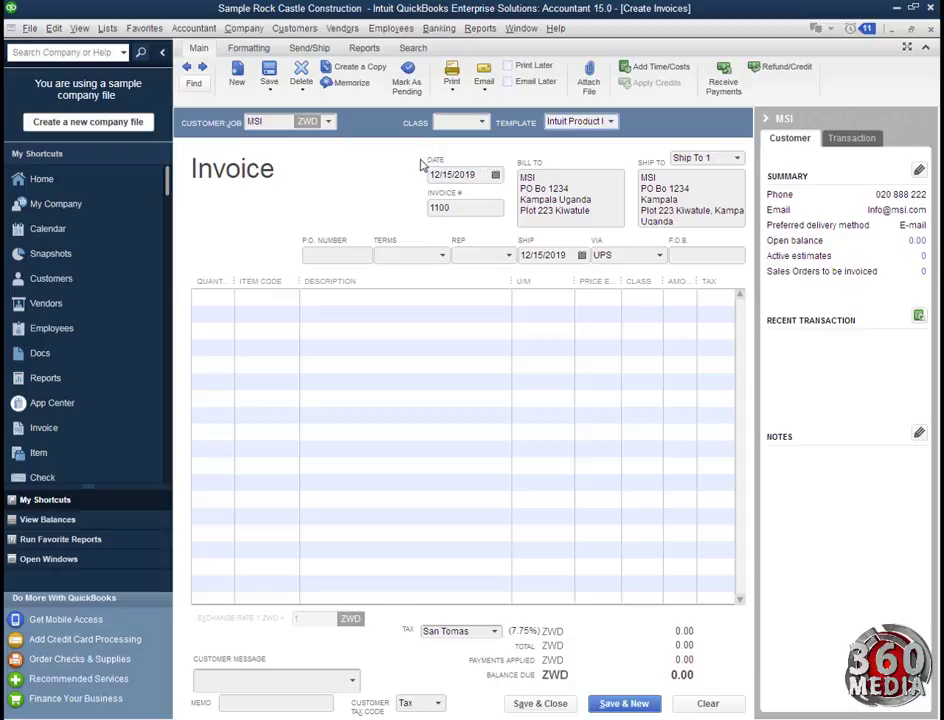
# Set the invoice date to 11/12/2019
pyautogui.click(495, 175)
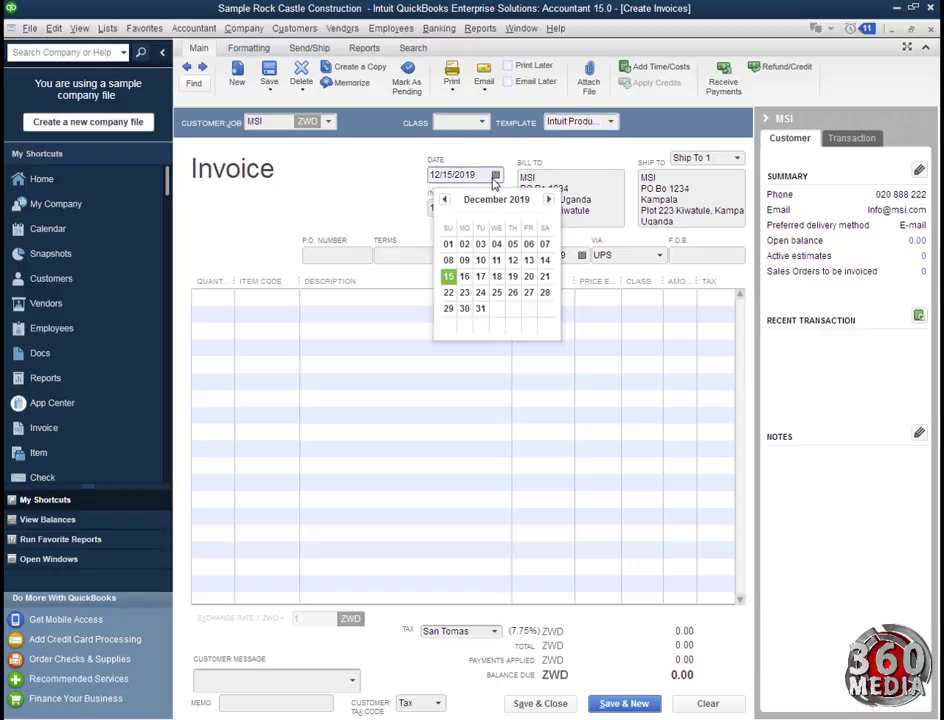
pyautogui.click(445, 201)
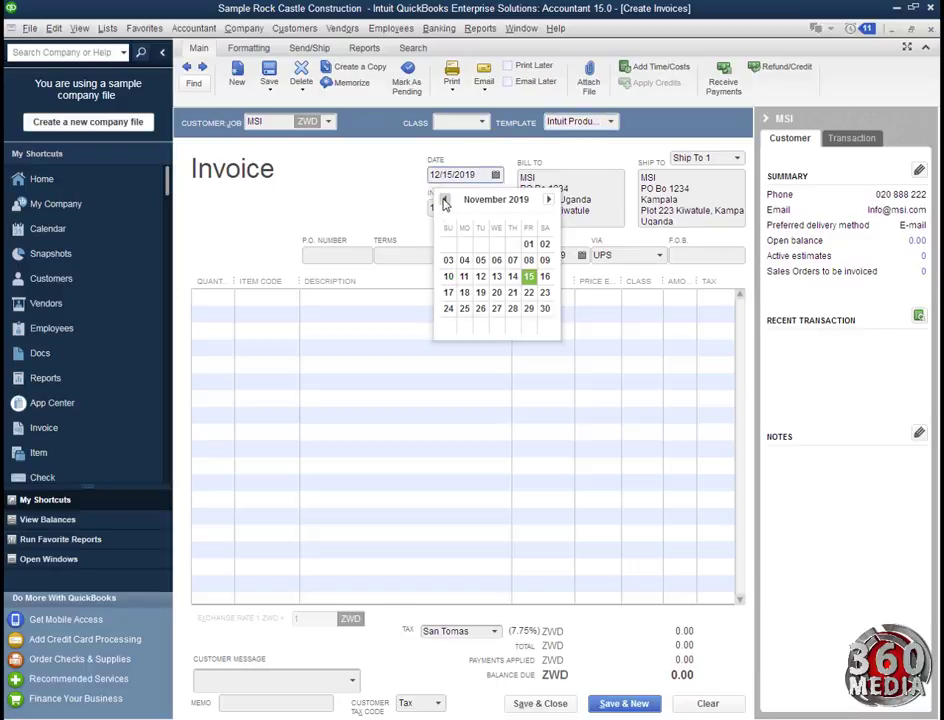
pyautogui.click(481, 277)
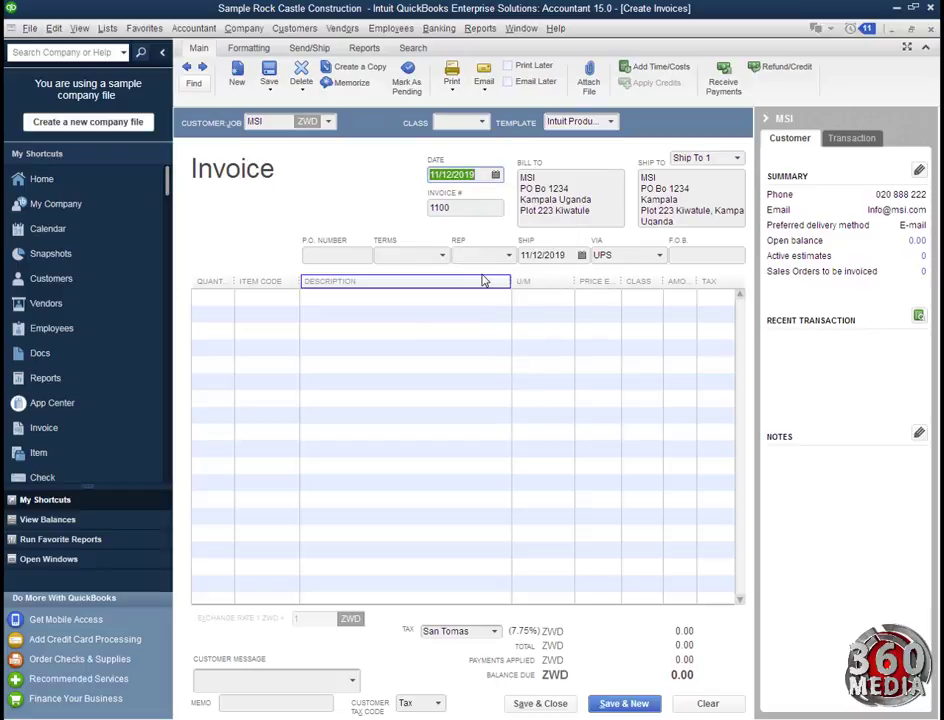
# Examine the invoice number, P.O. number, sales rep, shipping method and F.O.B. fields, including the forms for adding a rep and a shipping method
pyautogui.click(454, 207)
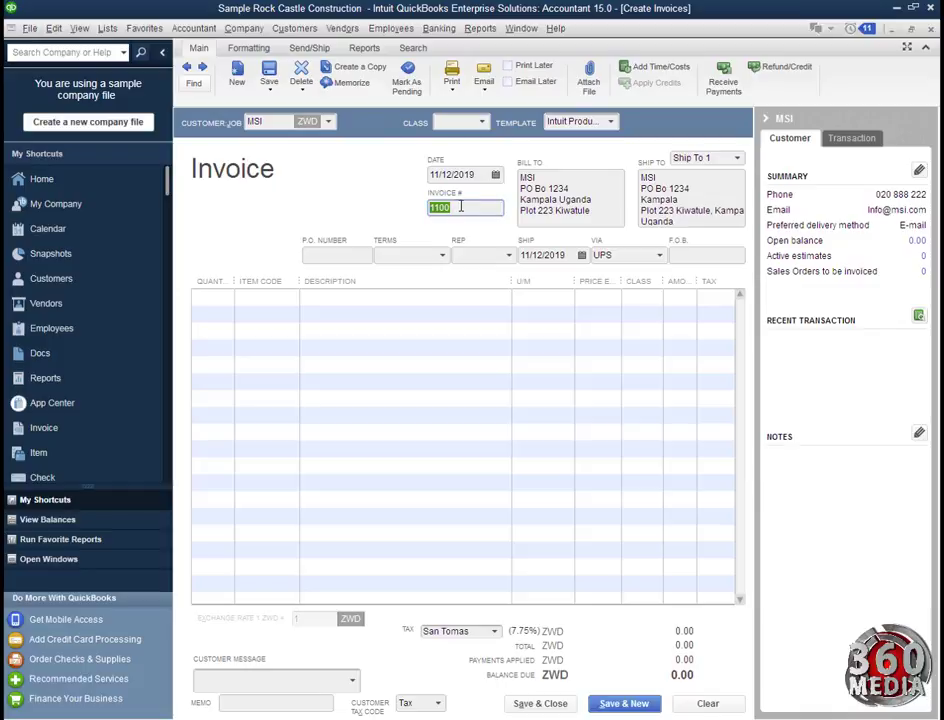
pyautogui.press('Tab')
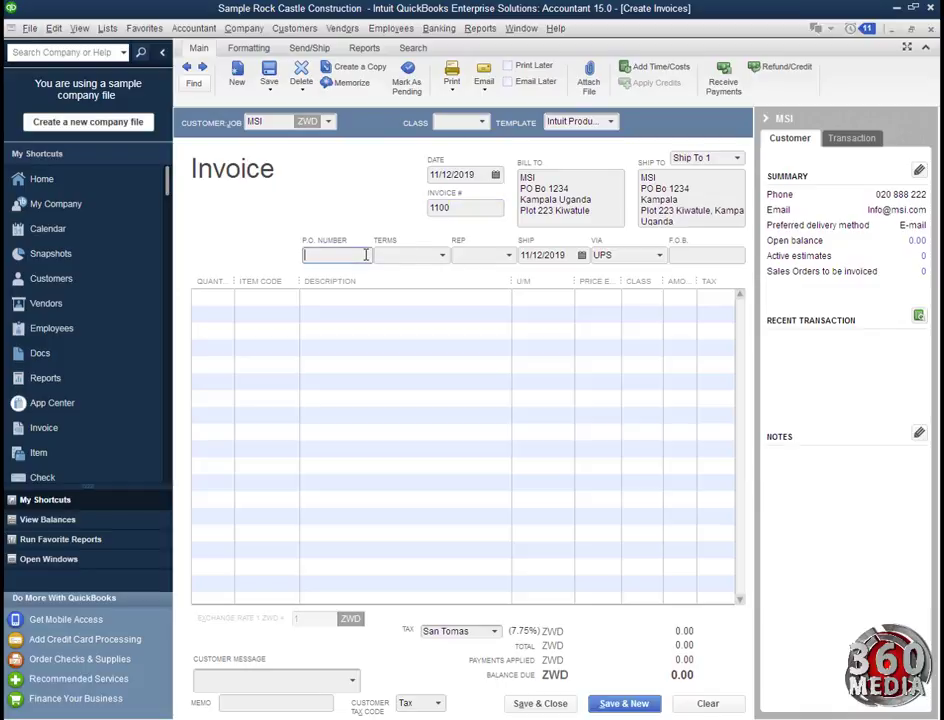
pyautogui.press('Tab')
pyautogui.click(509, 256)
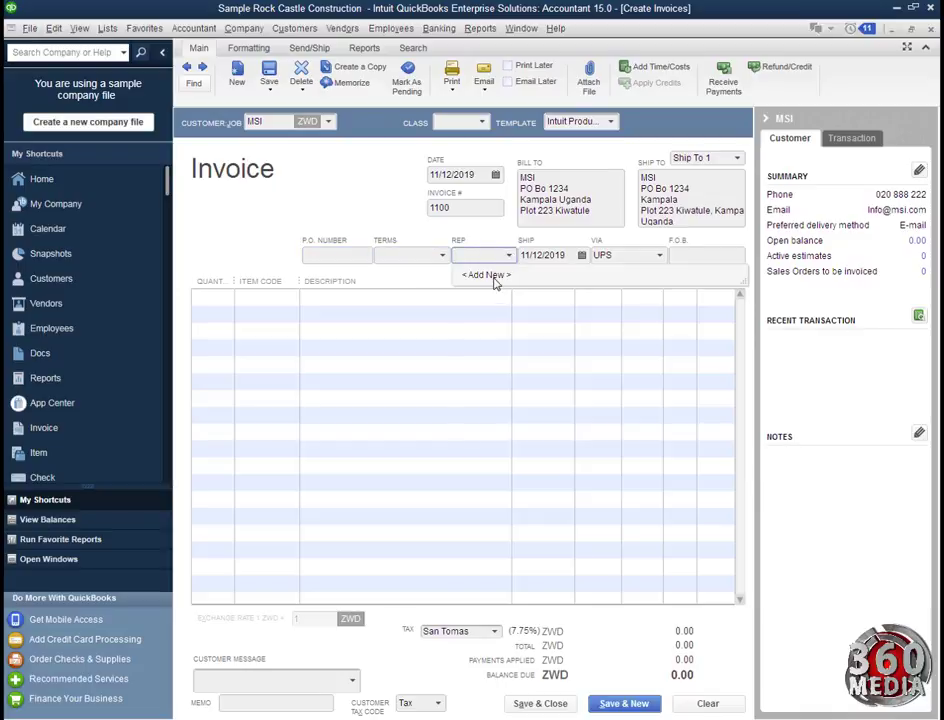
pyautogui.click(494, 277)
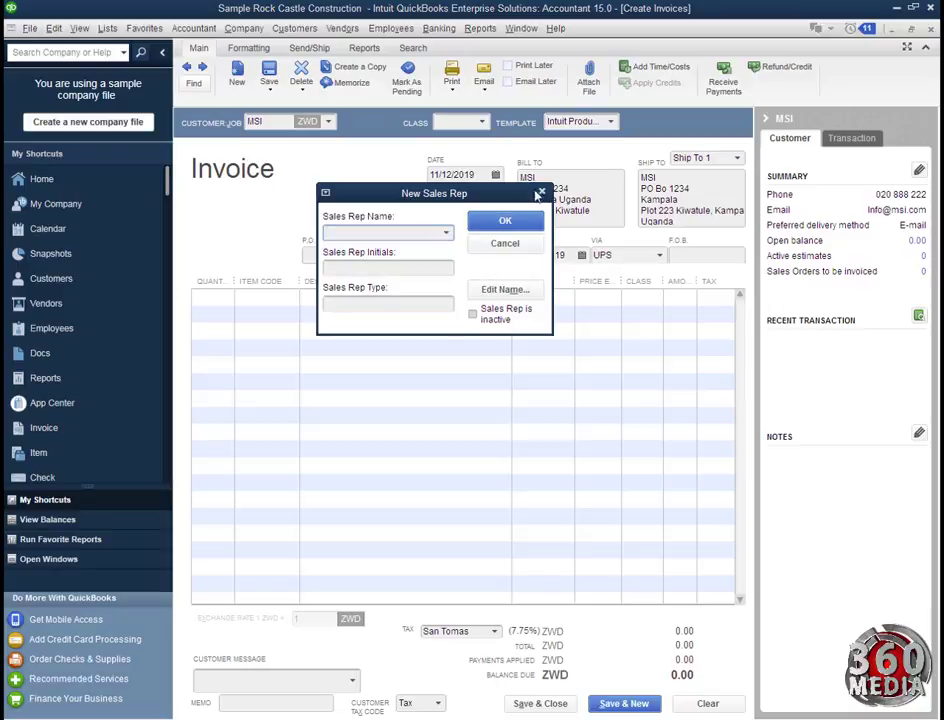
pyautogui.click(542, 191)
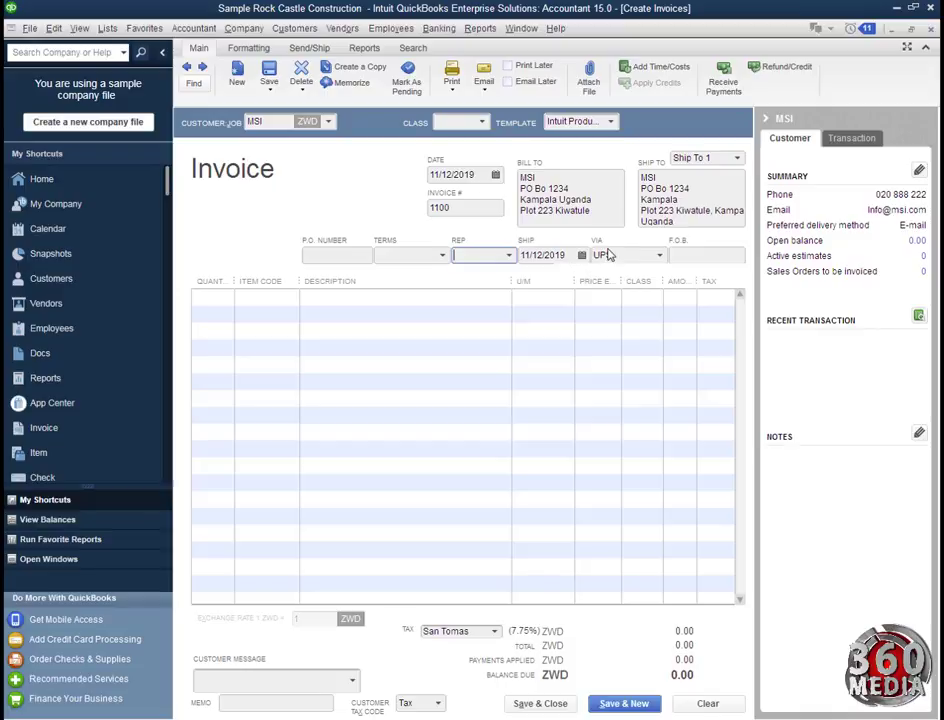
pyautogui.click(659, 255)
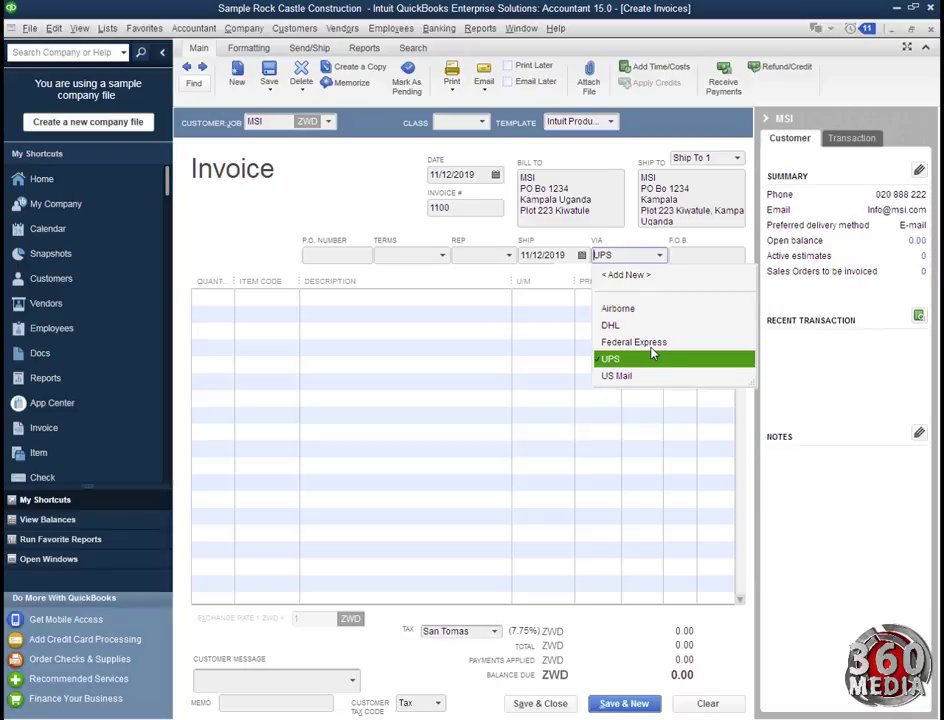
pyautogui.click(626, 274)
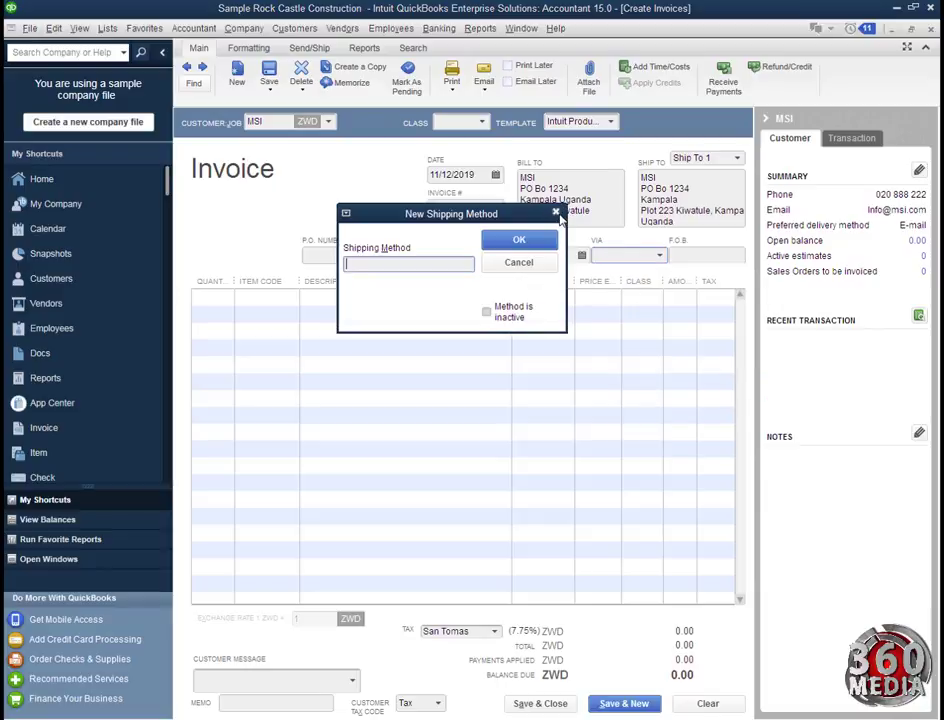
pyautogui.click(556, 213)
pyautogui.click(684, 254)
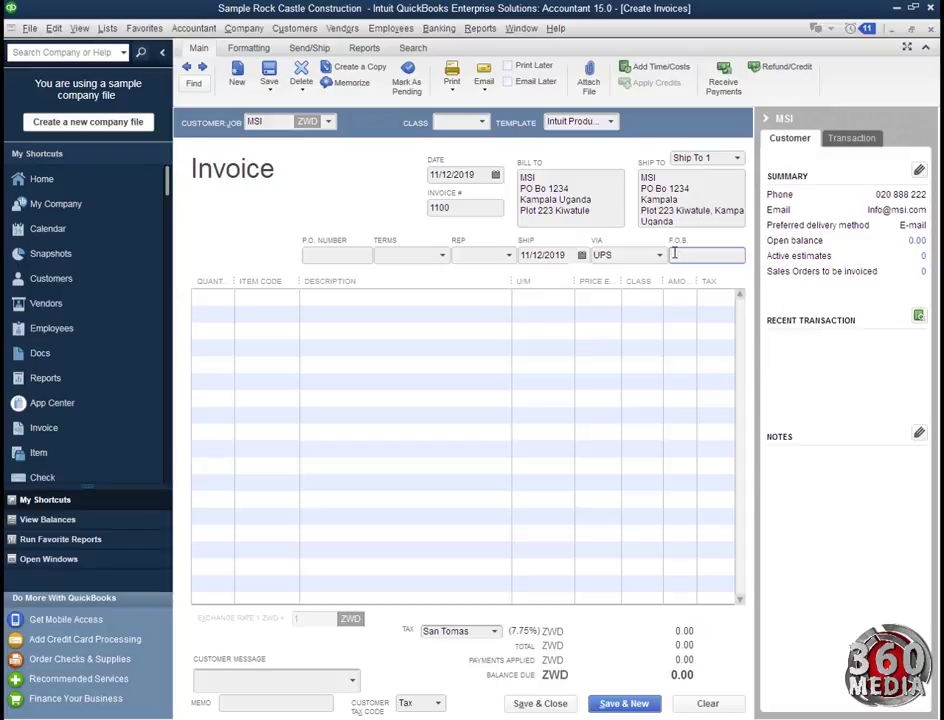
# Fill the first invoice line with a quantity of 30 and the item Panadol
pyautogui.press('Tab')
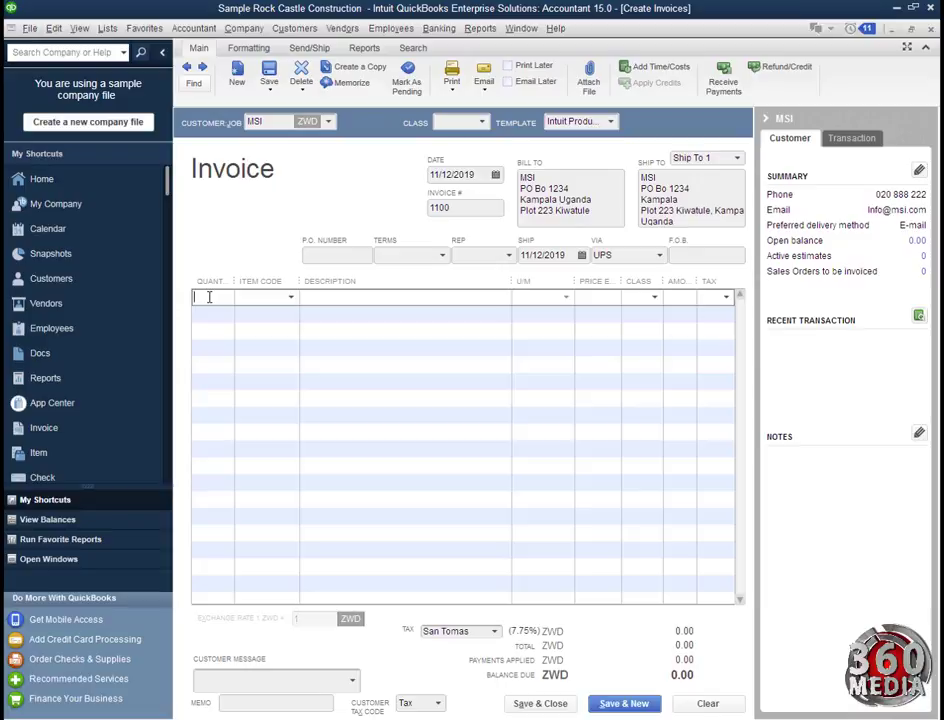
pyautogui.write('30')
pyautogui.click(292, 298)
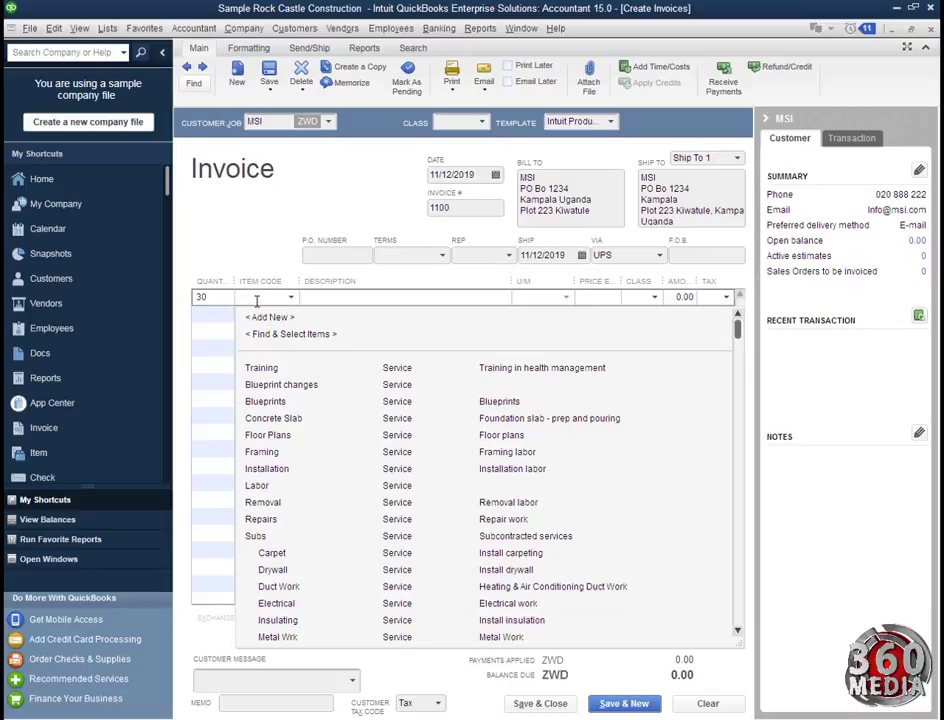
pyautogui.write('Panadol')
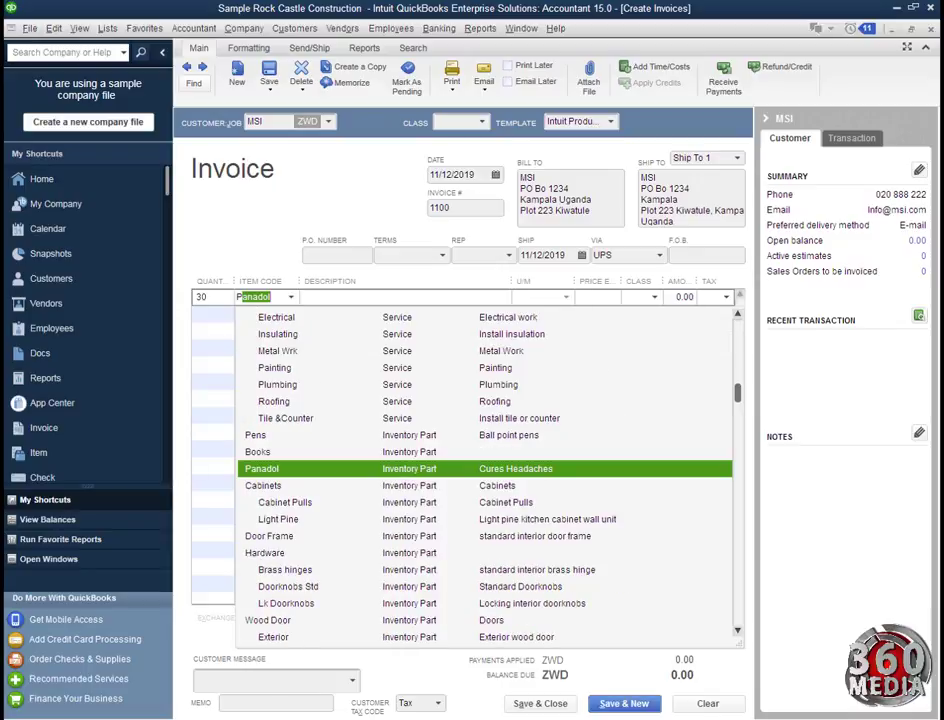
pyautogui.click(331, 470)
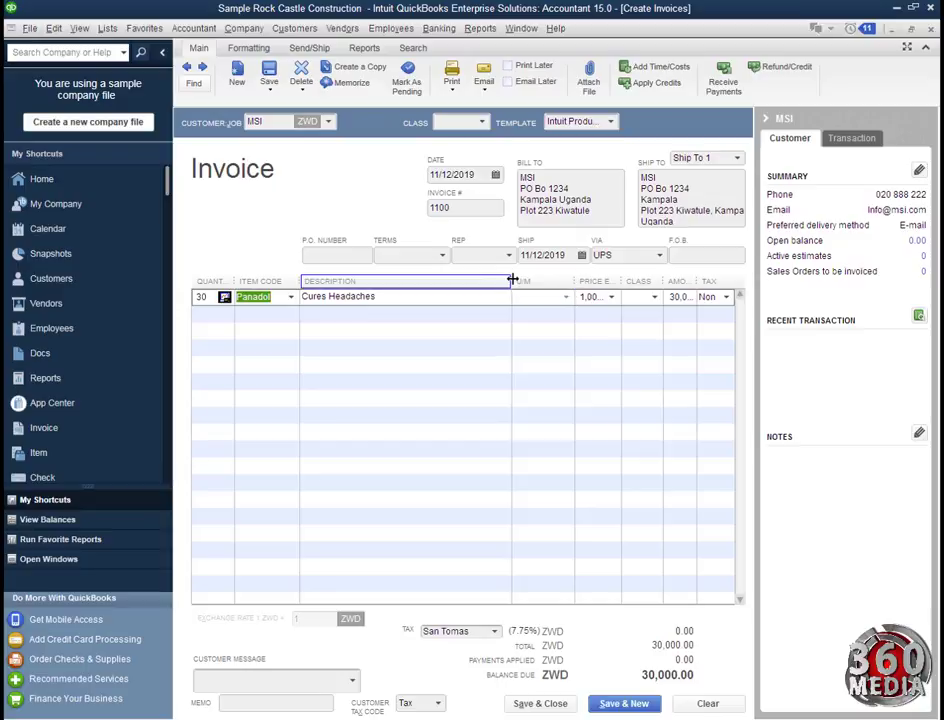
# Narrow the Description and U/M columns to make room for the full price and amount values
pyautogui.moveTo(511, 281); pyautogui.dragTo(459, 281)
pyautogui.moveTo(538, 286); pyautogui.dragTo(511, 282)
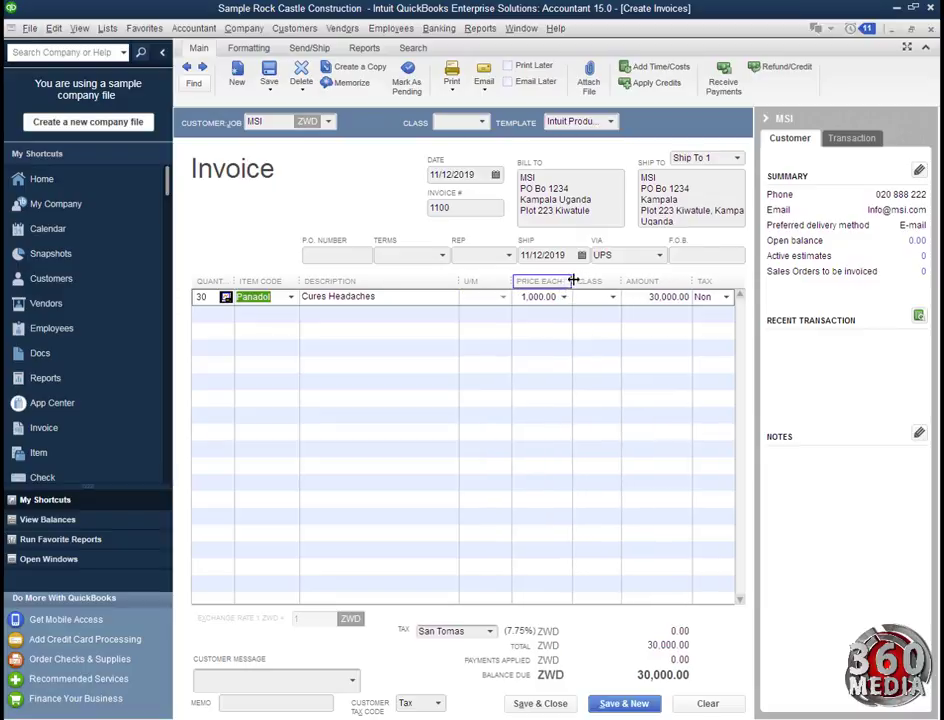
# Check the class choices for the Panadol line, leave the class blank, and set its tax code to Non (Non-Taxable Sales)
pyautogui.click(612, 297)
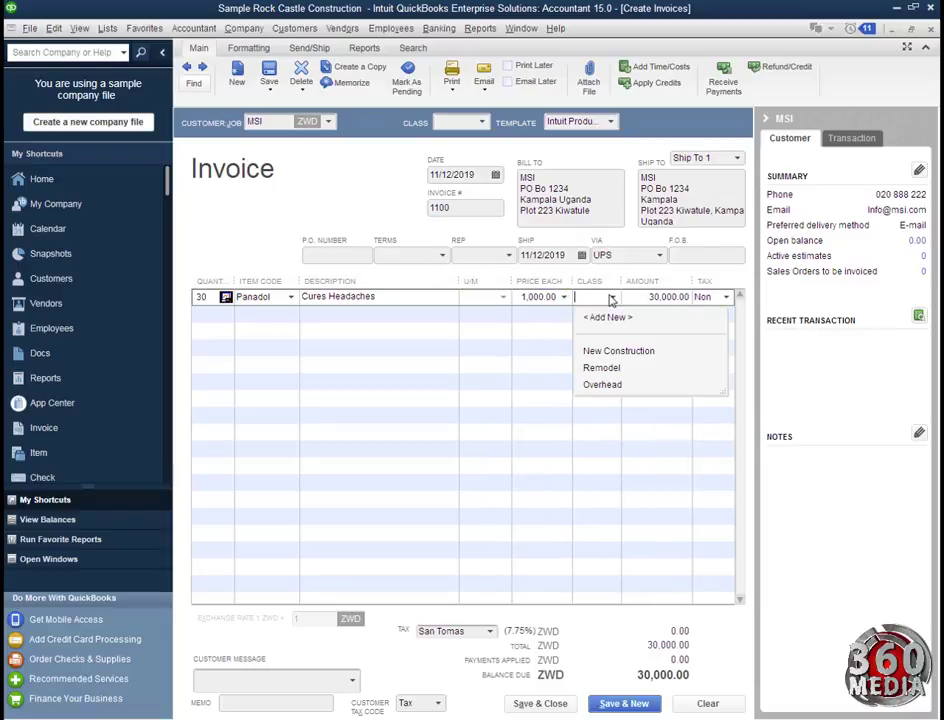
pyautogui.click(646, 286)
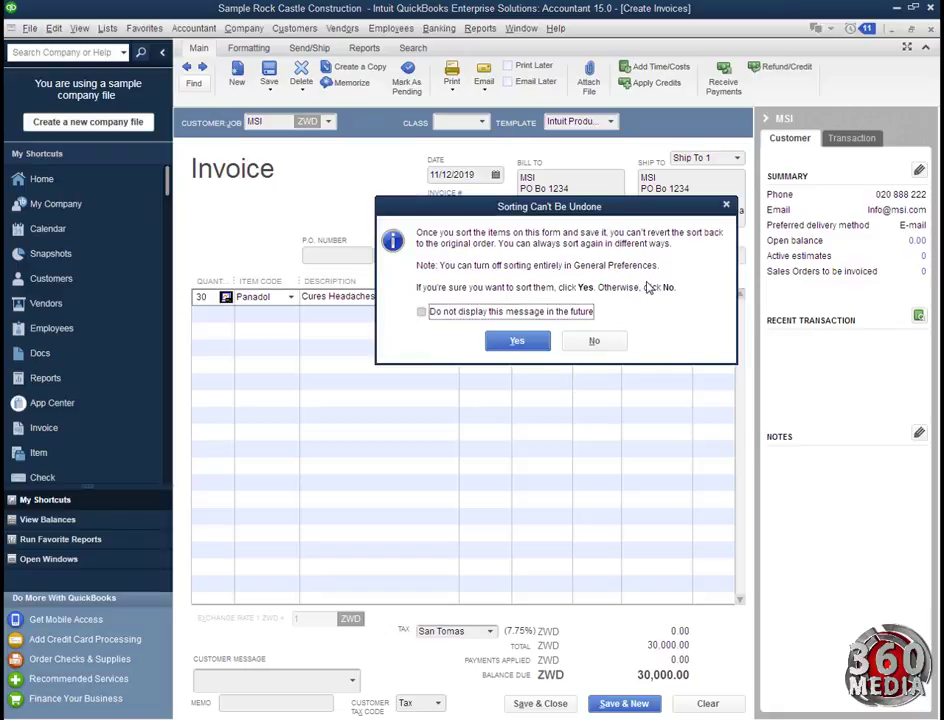
pyautogui.click(726, 203)
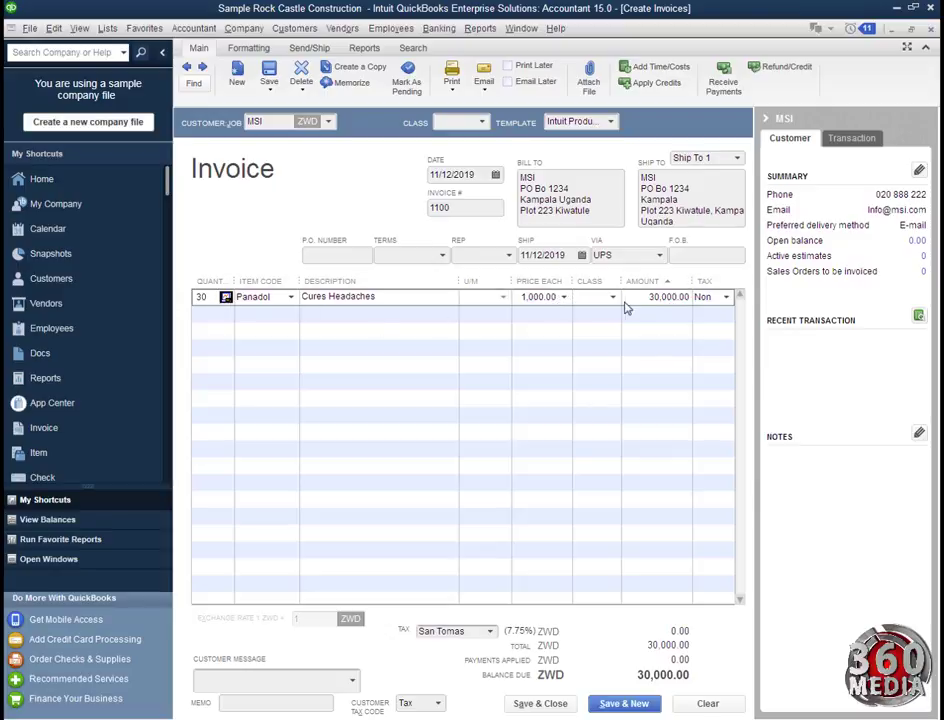
pyautogui.click(727, 298)
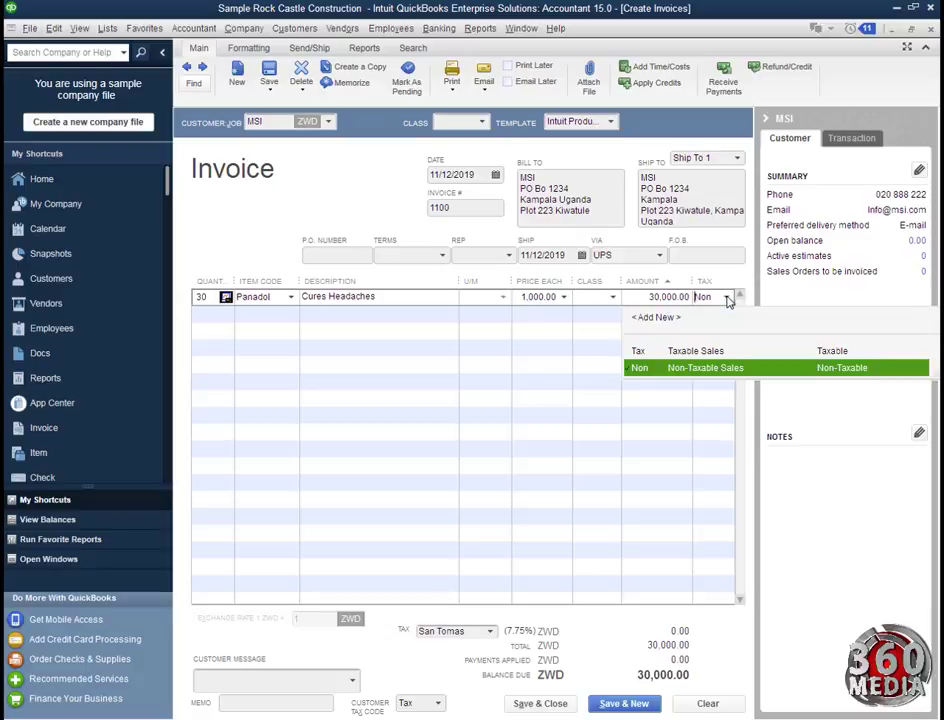
pyautogui.click(731, 368)
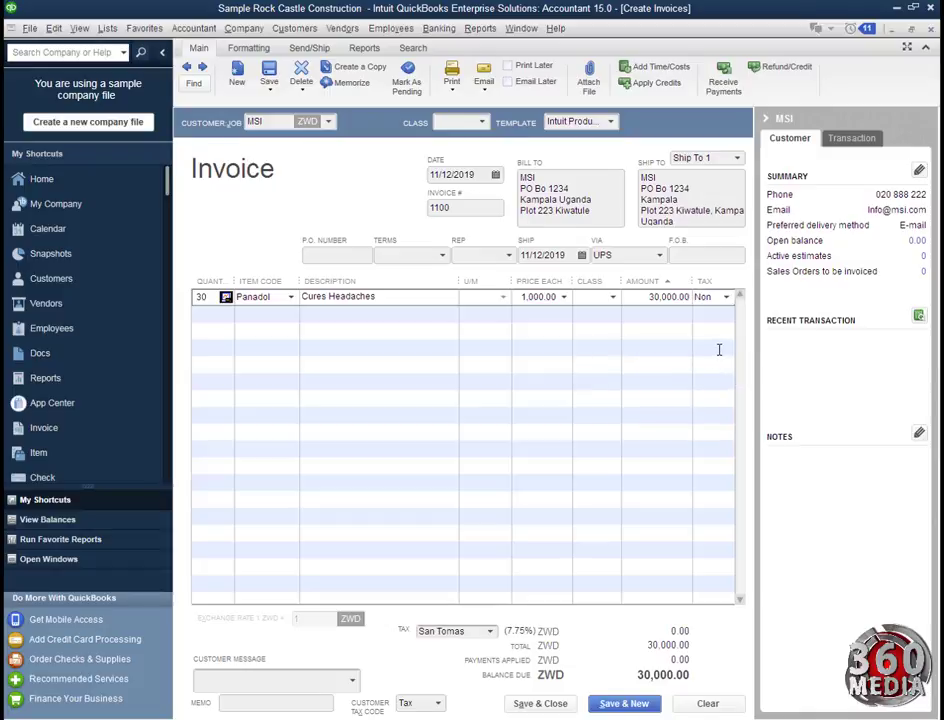
# Fill the second invoice line with a quantity of 30 and the item Pens
pyautogui.click(200, 313)
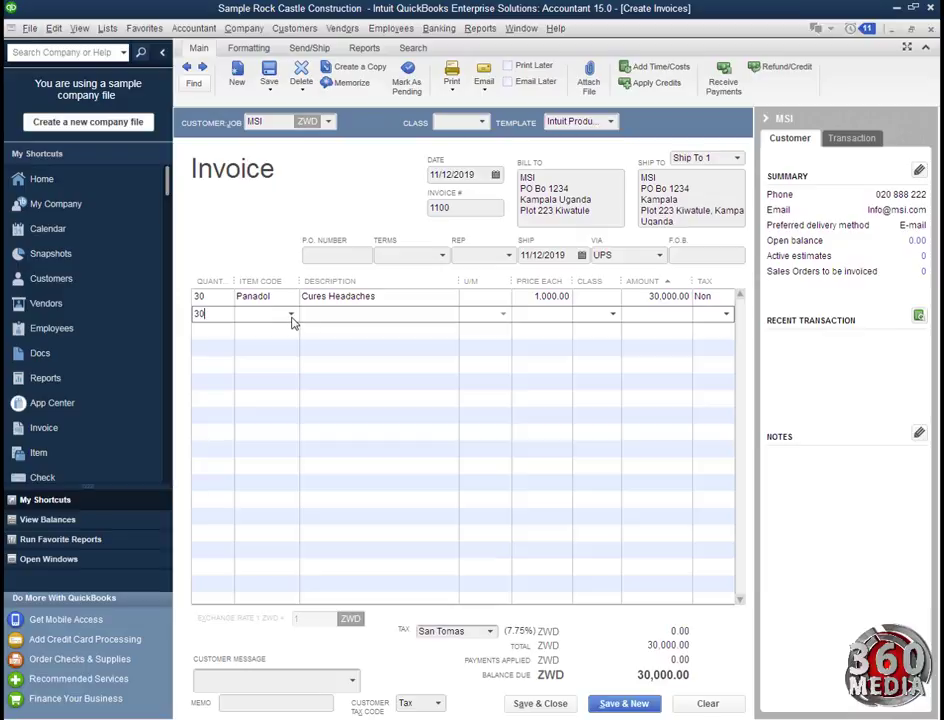
pyautogui.click(255, 314)
pyautogui.write('Pens')
pyautogui.press('Tab')
pyautogui.click(383, 316)
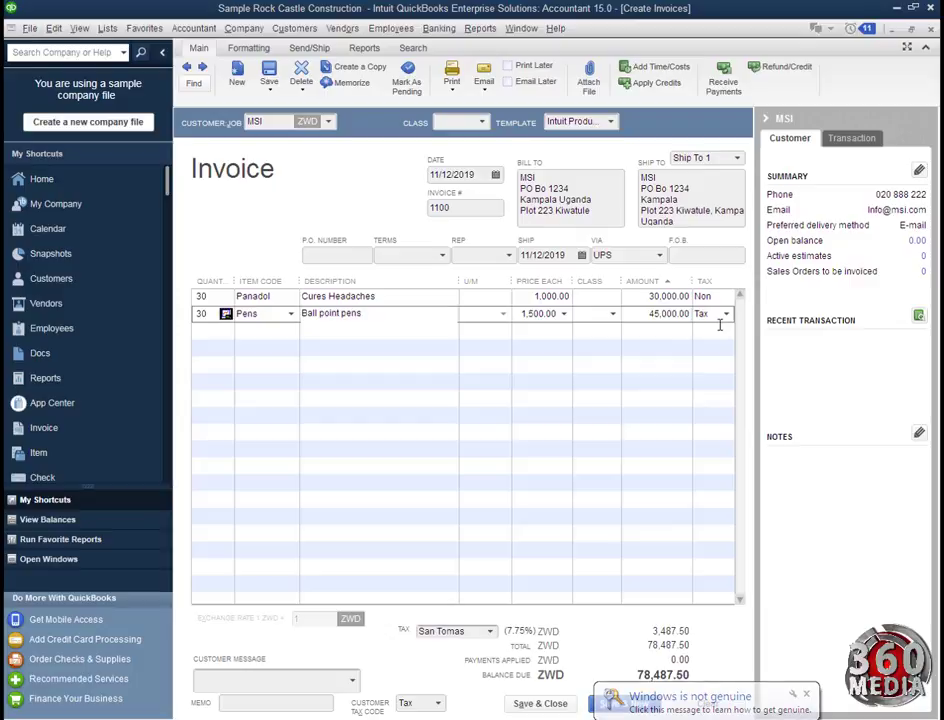
# Add a new item from the third invoice line, with type Inventory Part and the name Tables
pyautogui.click(210, 331)
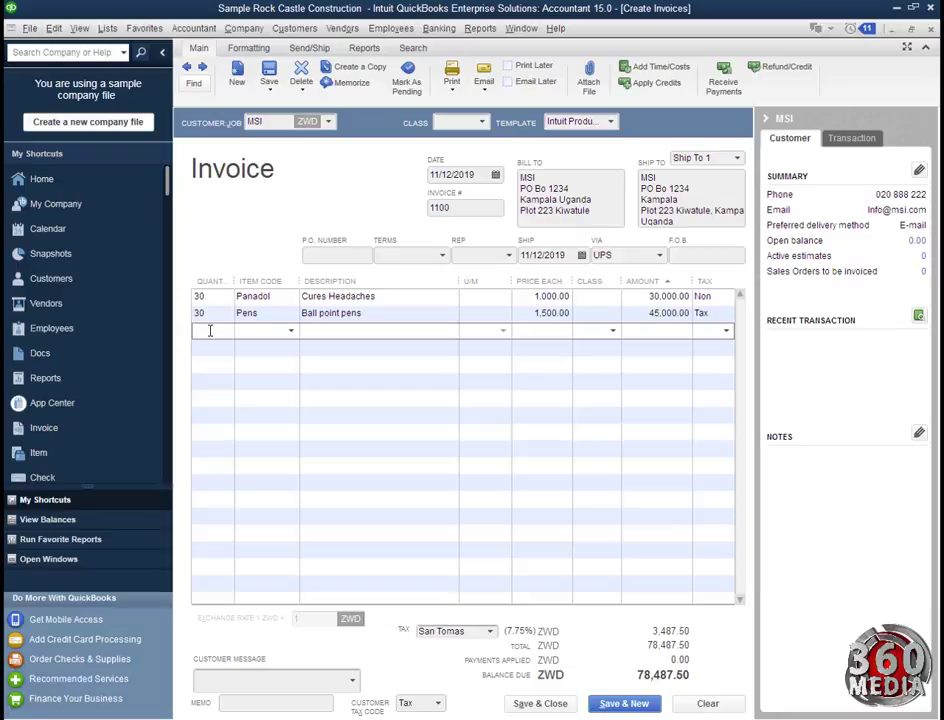
pyautogui.click(291, 331)
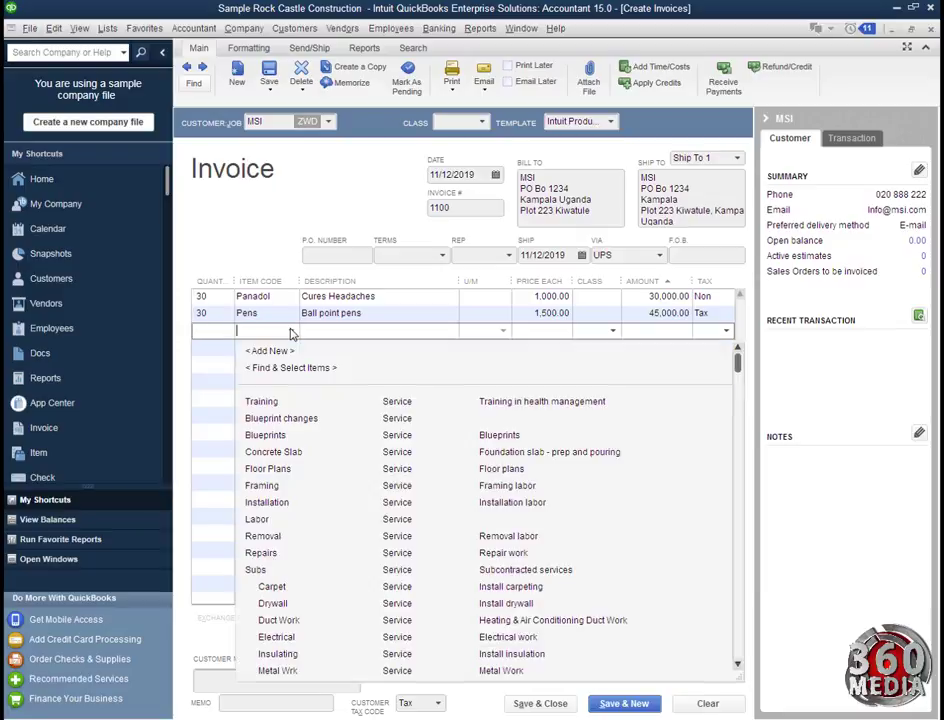
pyautogui.click(284, 351)
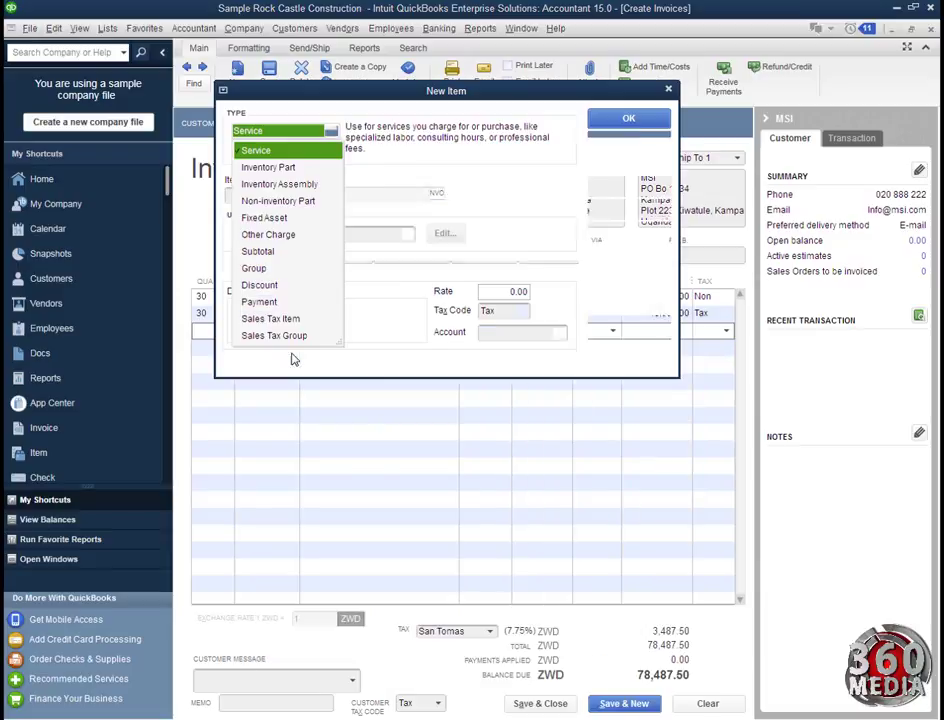
pyautogui.click(289, 169)
pyautogui.click(289, 169)
pyautogui.click(277, 190)
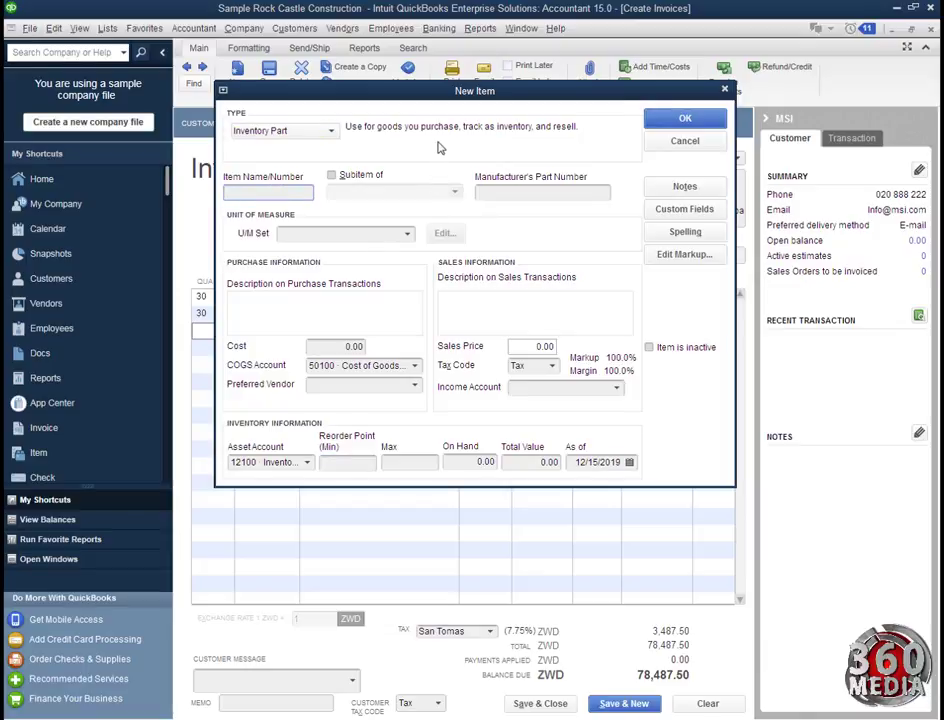
pyautogui.write('Tables')
# Describe the new item as "seating tables" and set its cost to 4,000 and sales price to 5,000
pyautogui.click(292, 305)
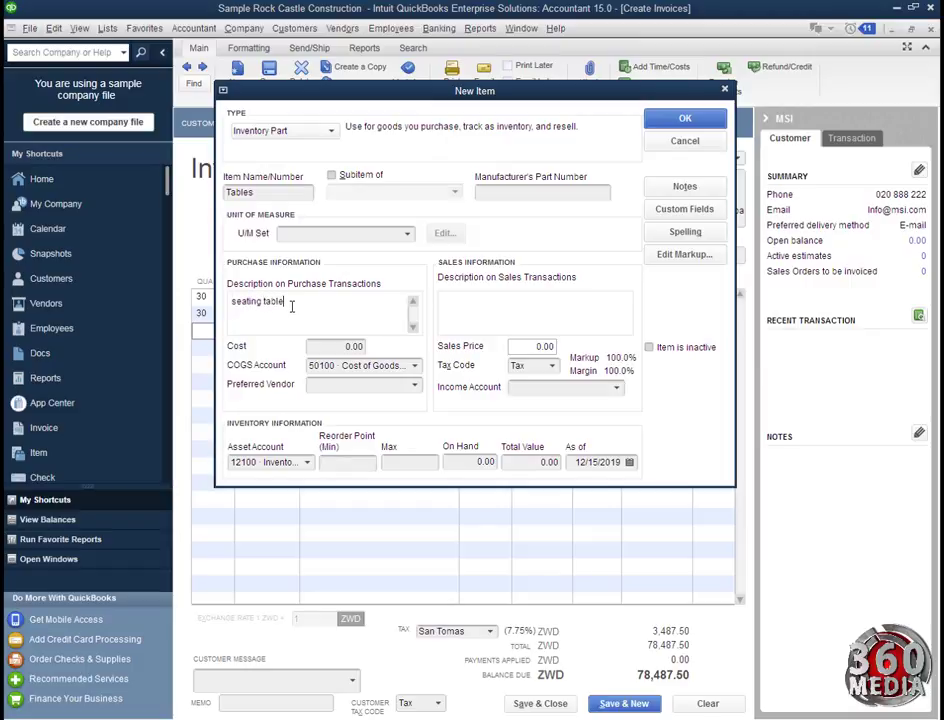
pyautogui.press('Tab')
pyautogui.write('4000')
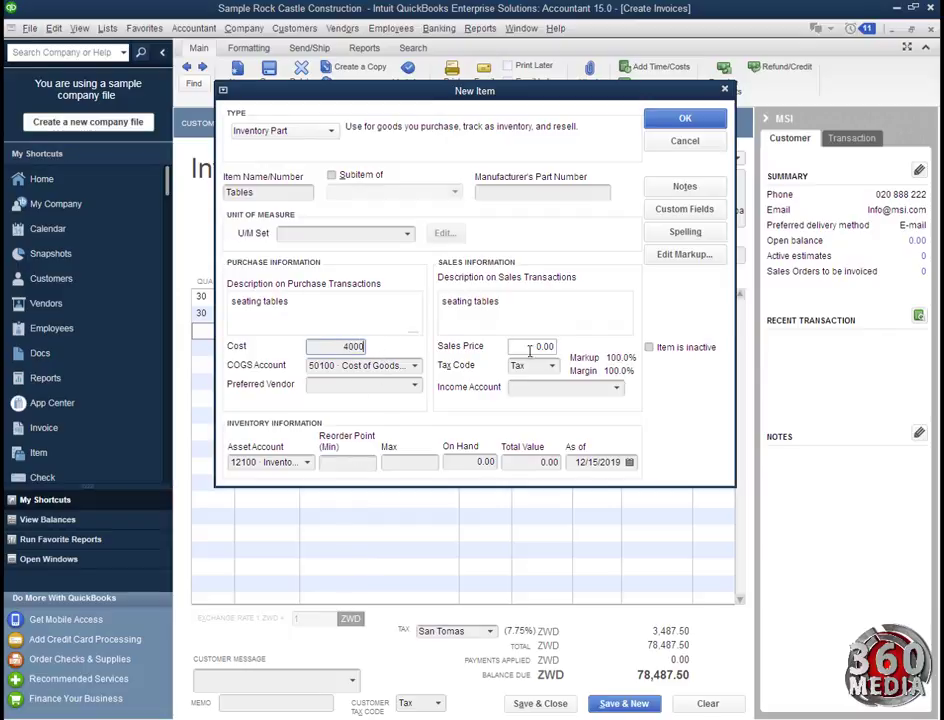
pyautogui.press('Tab')
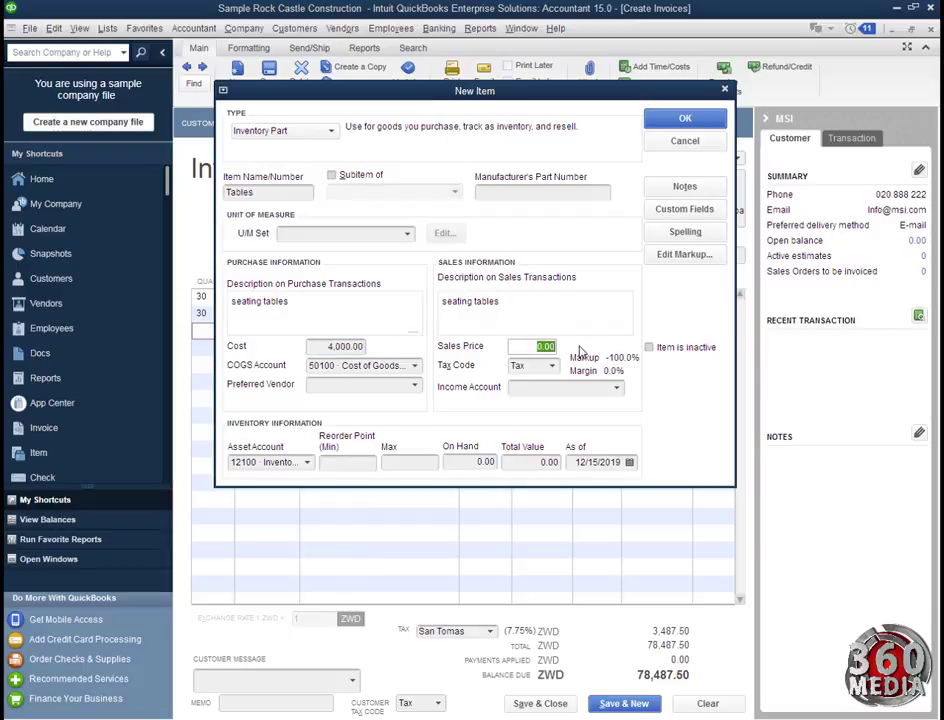
pyautogui.write('5,000')
pyautogui.click(362, 386)
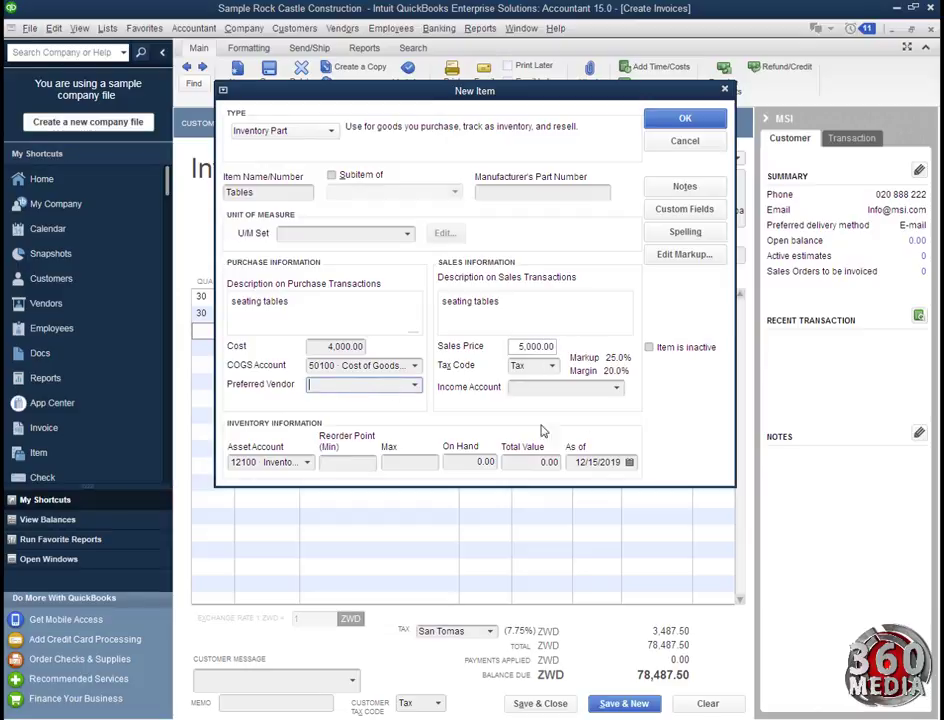
# Assign the Sales Income account to the Tables item, enter 40 on hand, and save the item
pyautogui.click(616, 387)
pyautogui.click(576, 427)
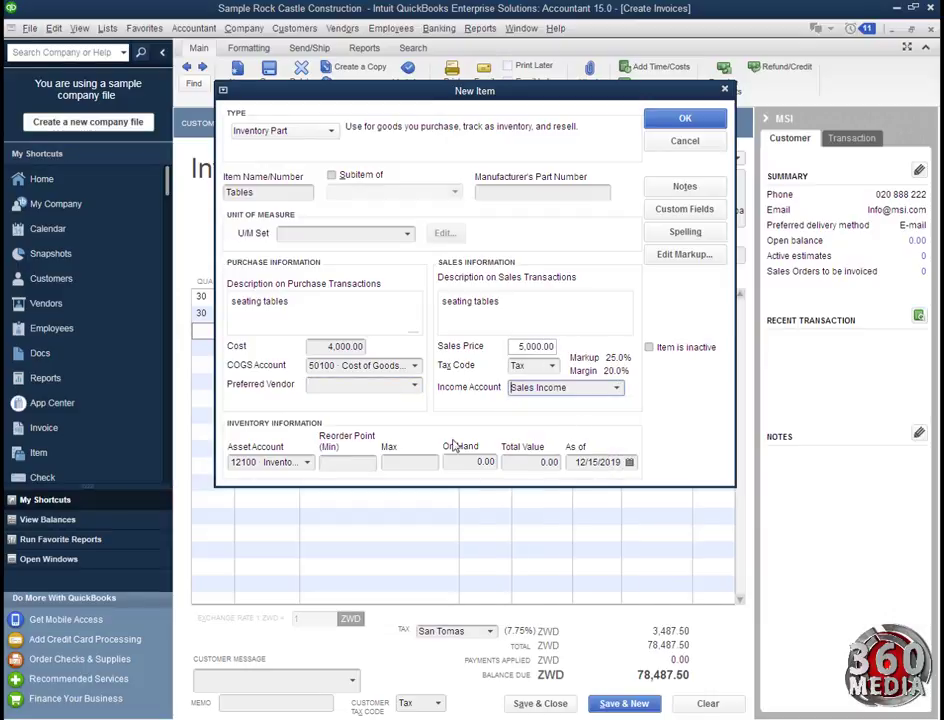
pyautogui.click(426, 462)
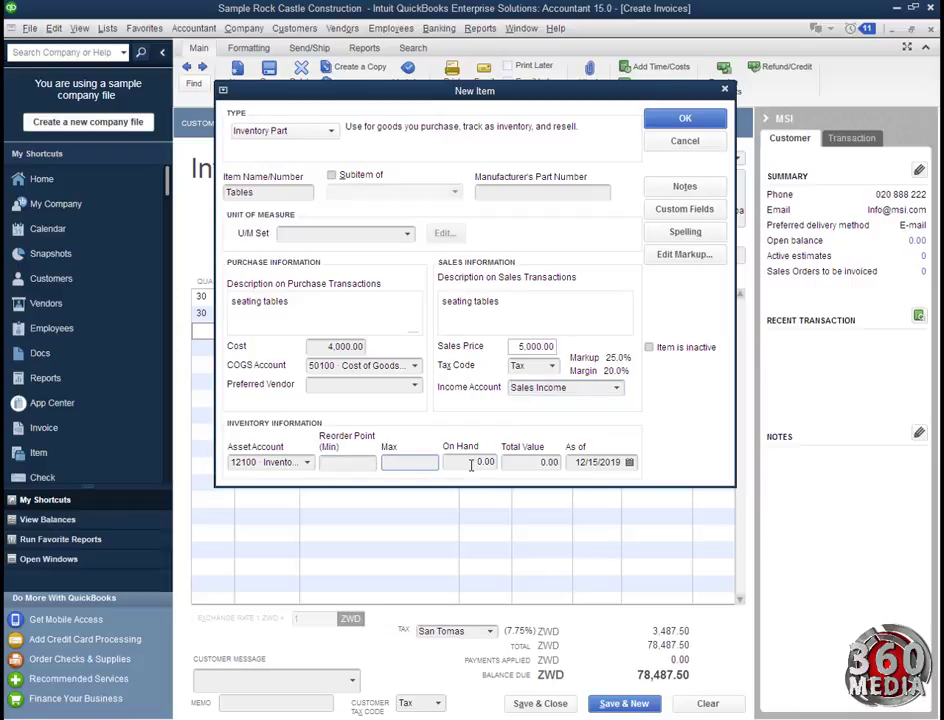
pyautogui.press('Tab')
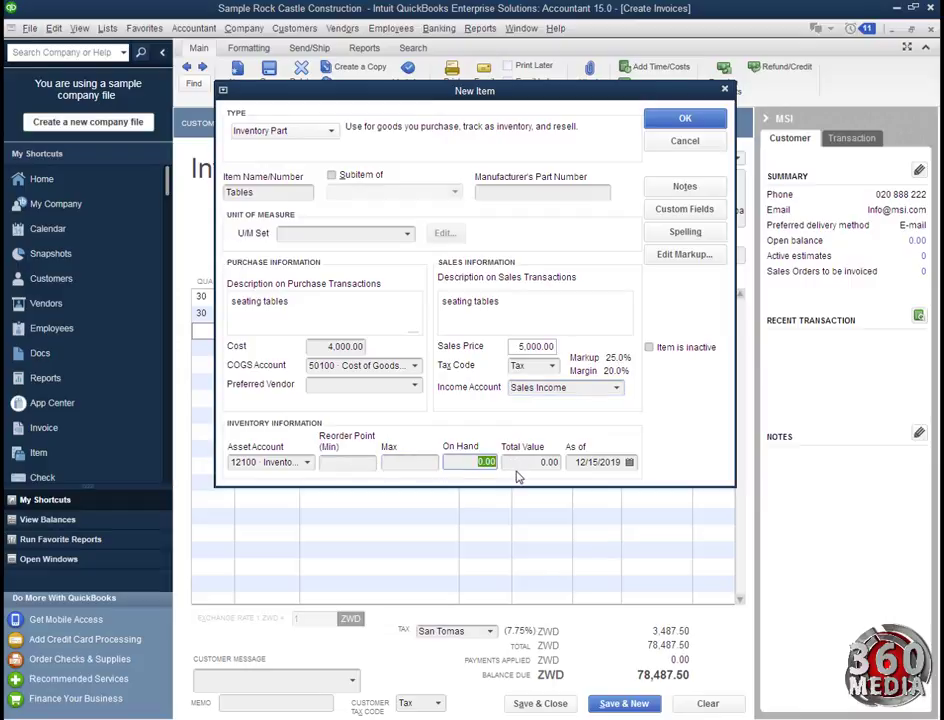
pyautogui.write('40')
pyautogui.click(685, 118)
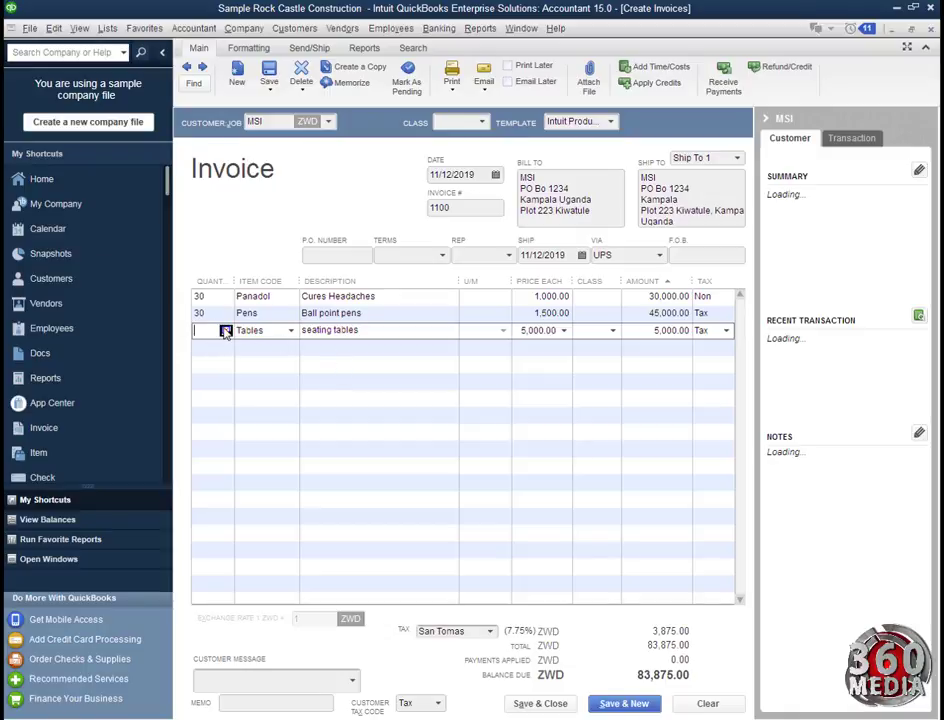
# Set the quantity of the Tables line on the invoice to 10
pyautogui.click(226, 331)
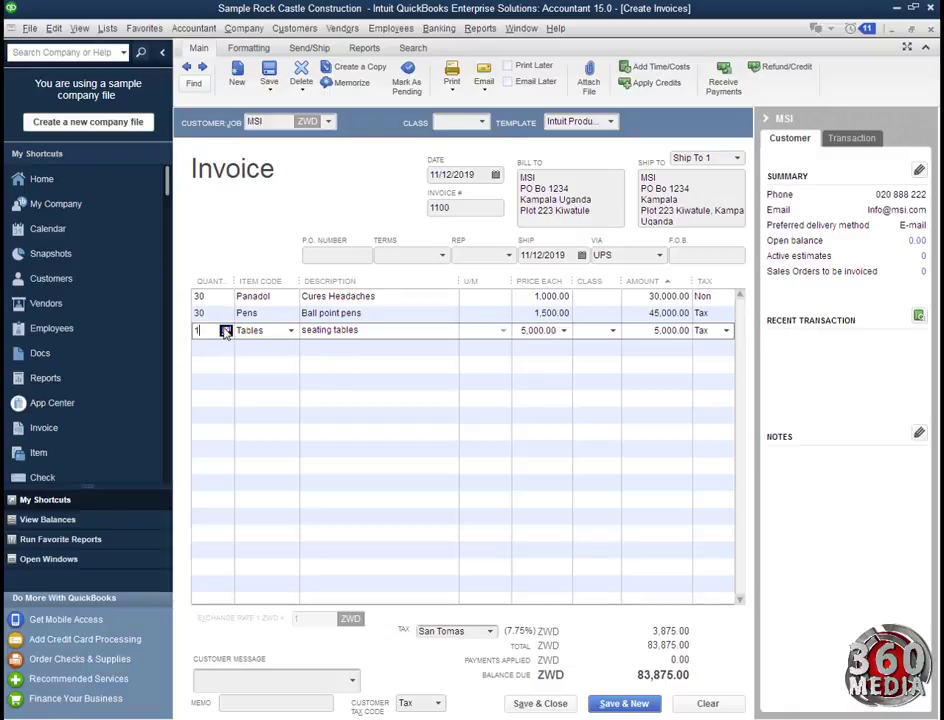
pyautogui.write('0')
pyautogui.press('Return')
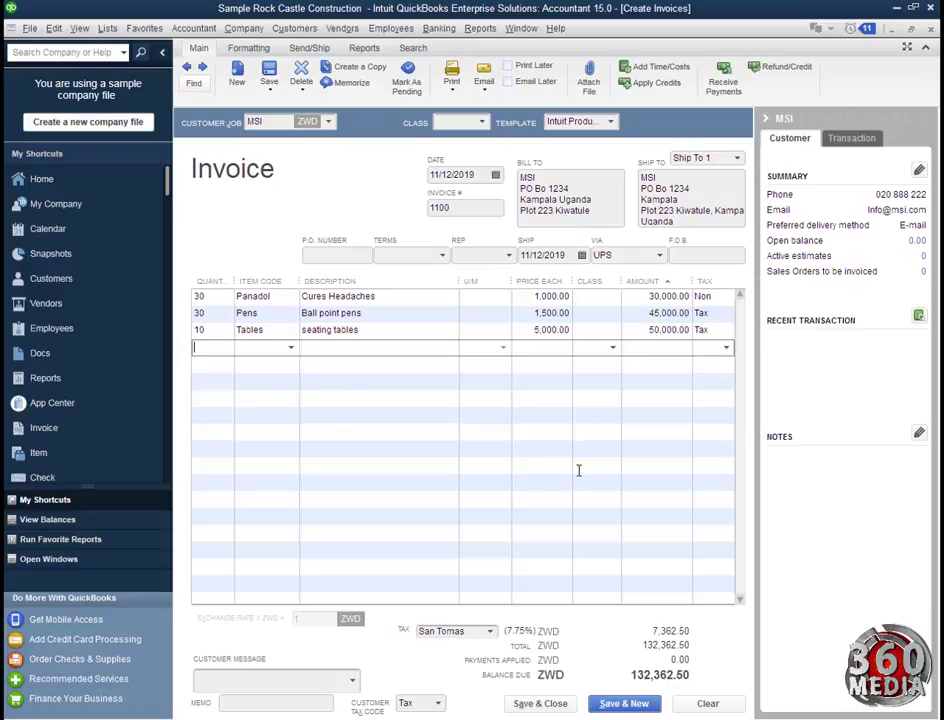